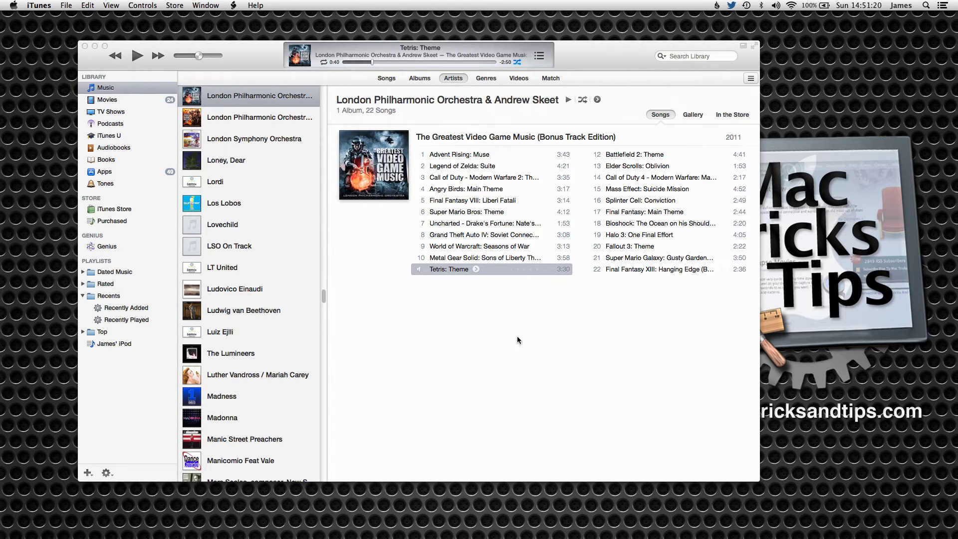
- In the Tetris: Theme song's info options, enable a start time of 0:40 and a stop time of 0:55
click(516, 337)
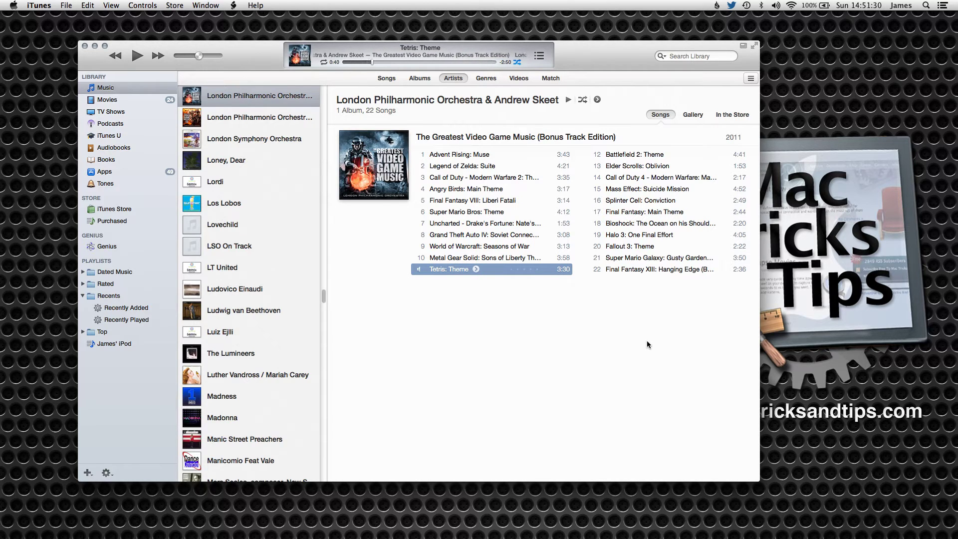
right_click(441, 268)
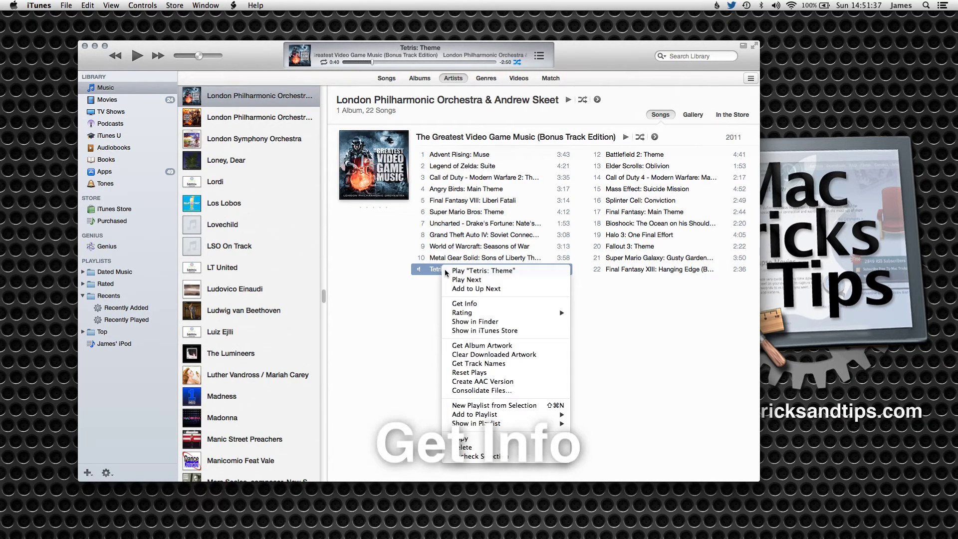
click(524, 303)
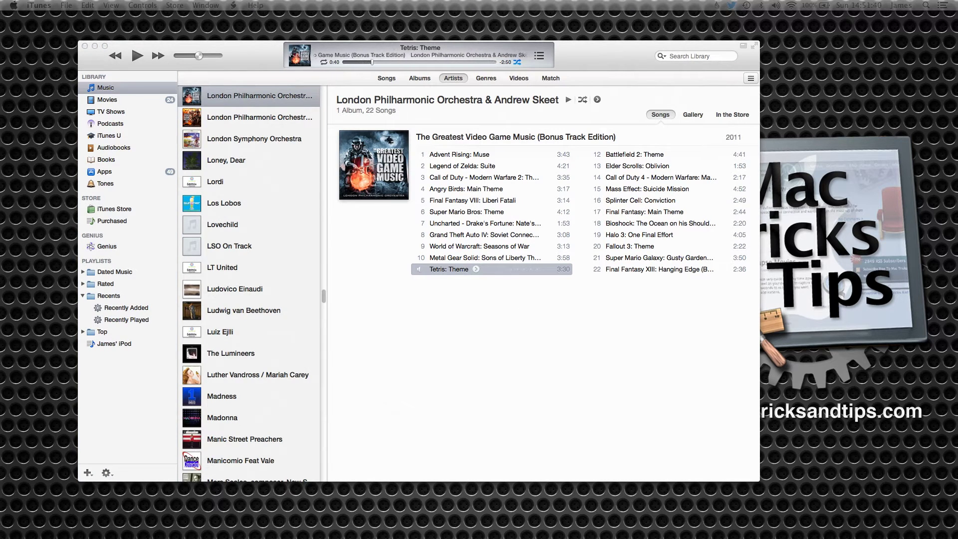
drag(219, 151, 499, 174)
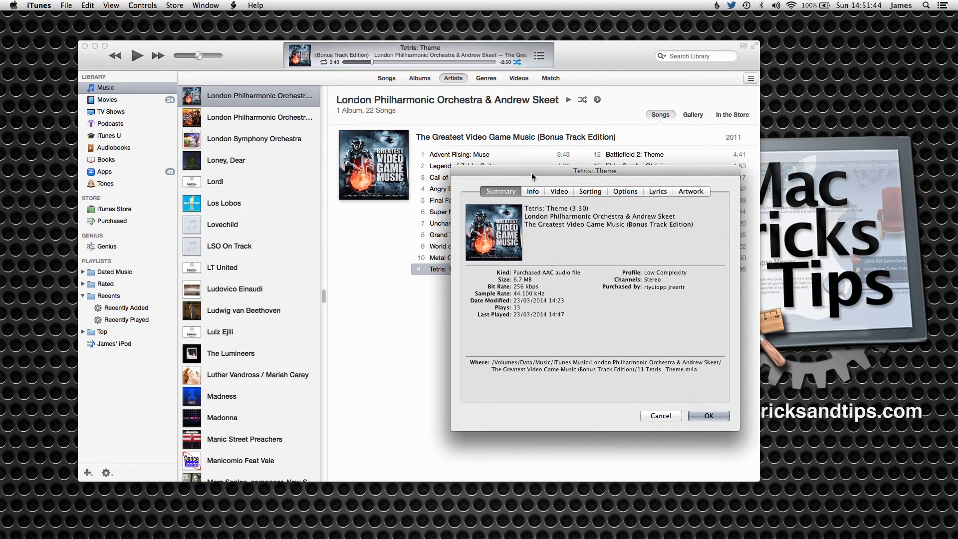
click(624, 193)
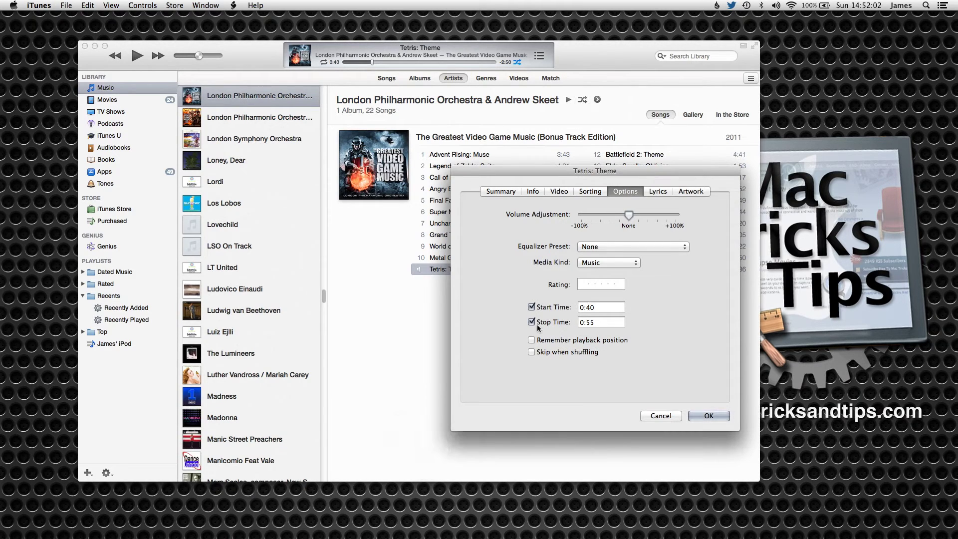
click(597, 307)
click(708, 416)
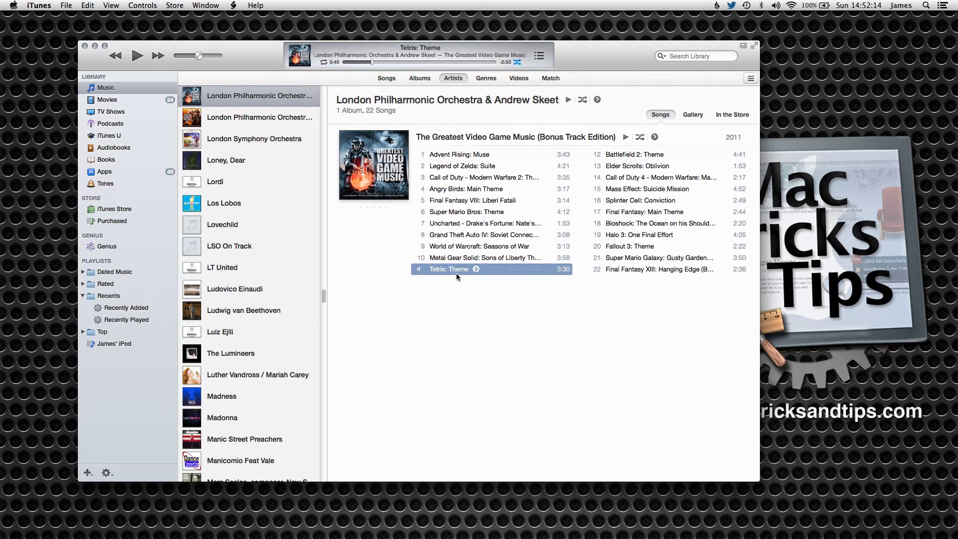
- Play part of the trimmed Tetris: Theme section to check it, pause playback and deselect the song
key(space)
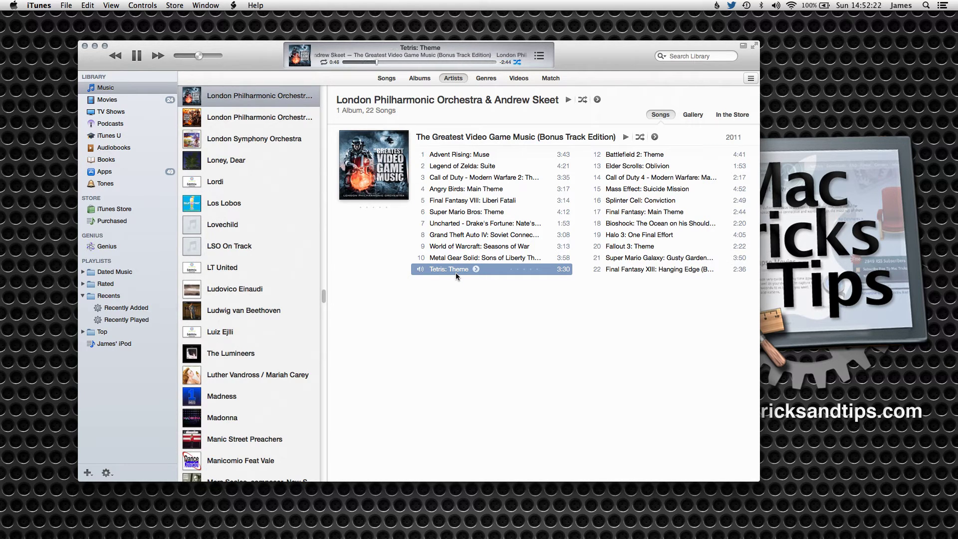
click(135, 56)
click(504, 338)
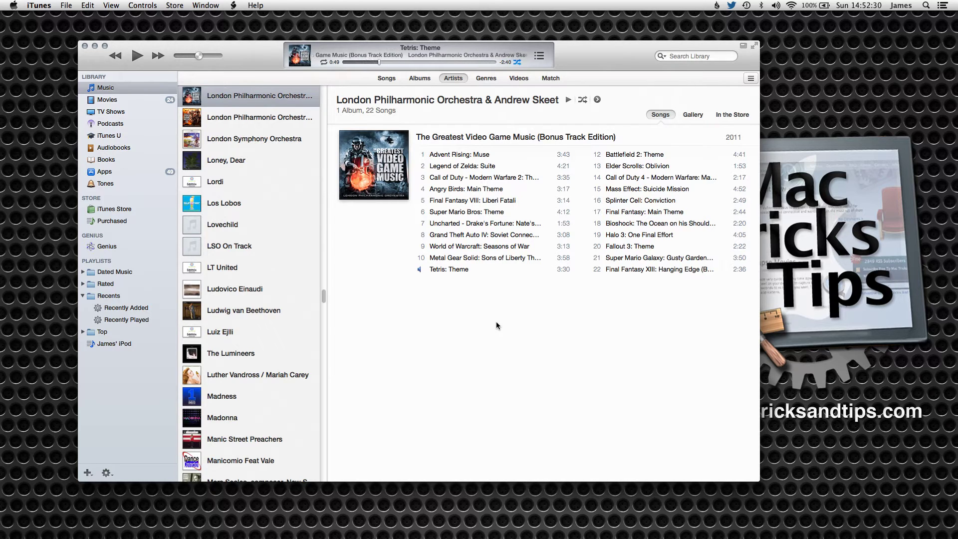
- Create an AAC version of the trimmed Tetris: Theme song
click(449, 269)
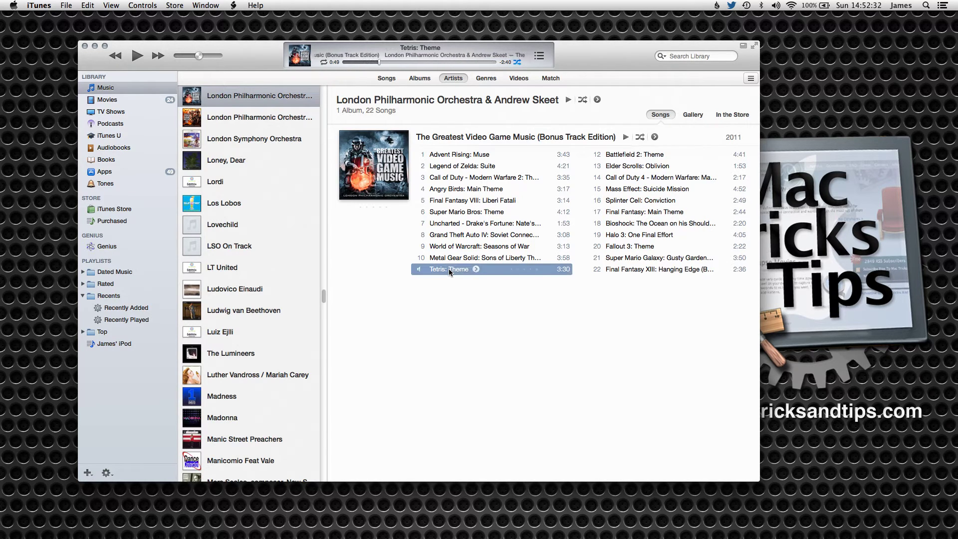
right_click(448, 268)
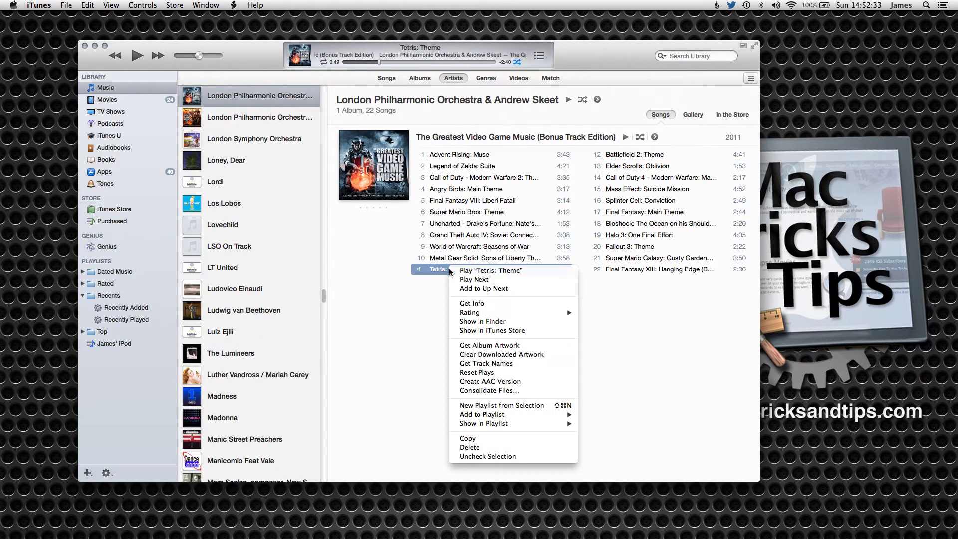
click(550, 381)
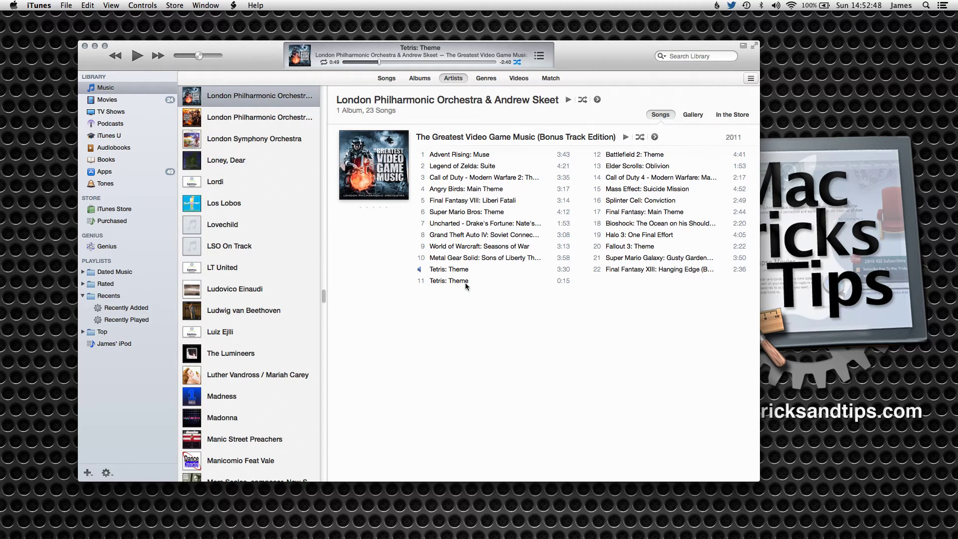
- Disable the custom start and stop times in the options of the original 3:30 Tetris: Theme song
click(441, 272)
right_click(441, 269)
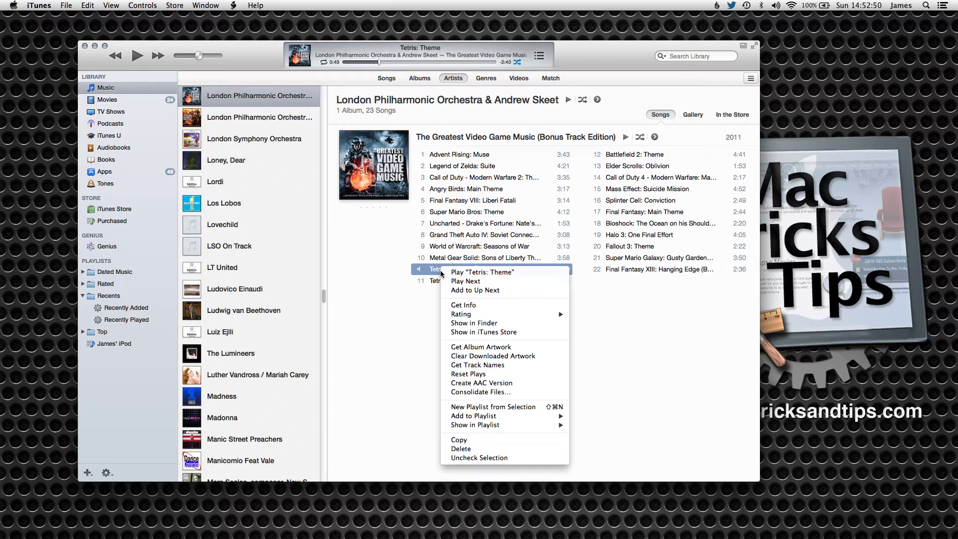
click(475, 305)
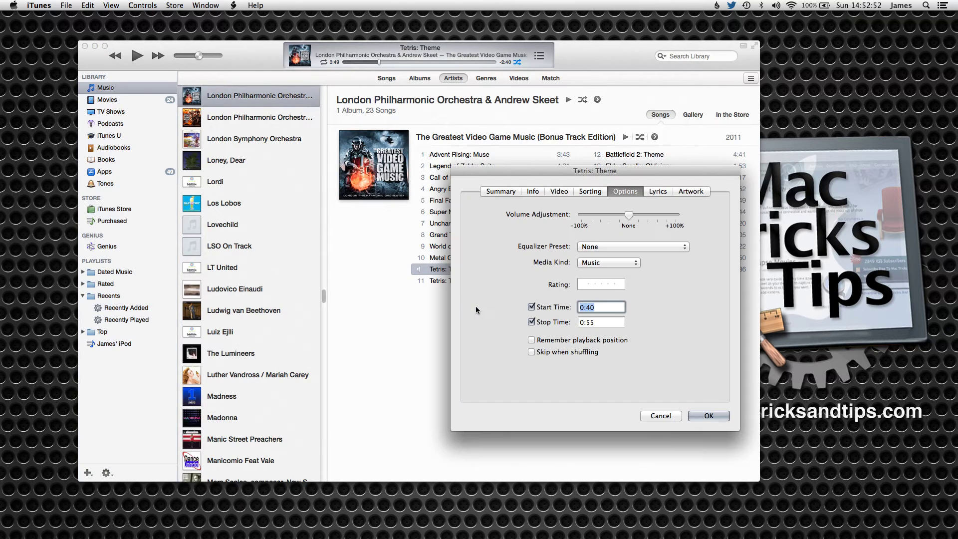
click(531, 306)
click(532, 322)
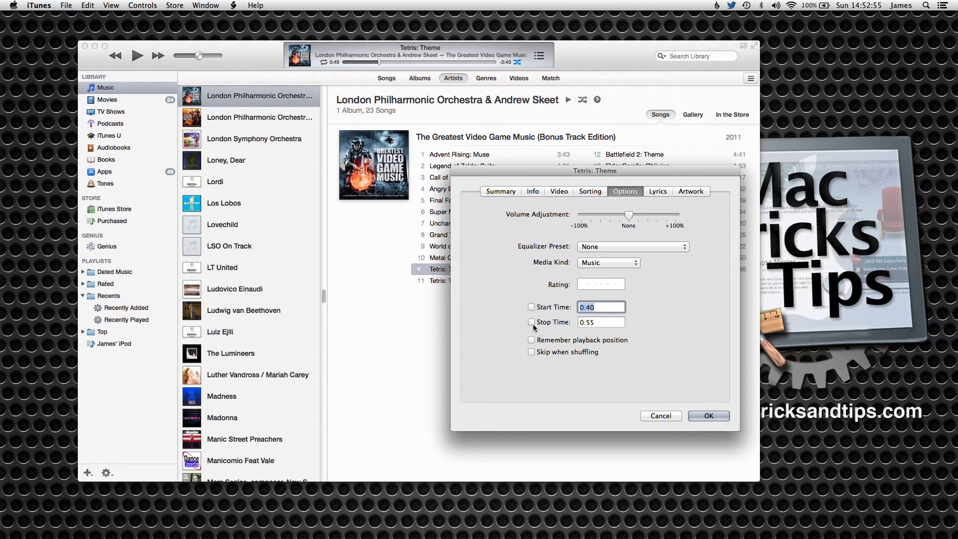
click(709, 416)
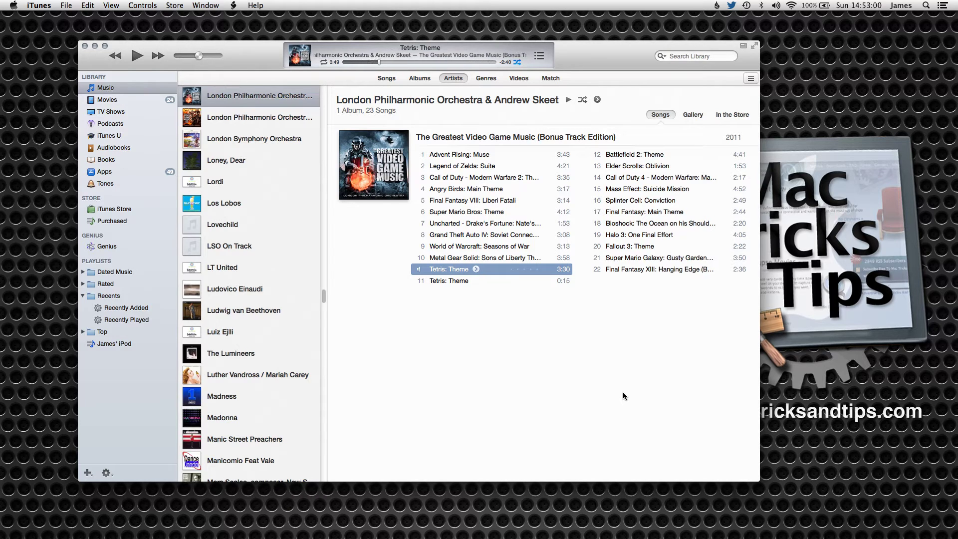
- Reveal the file of the 0:15 Tetris: Theme version in Finder
click(535, 341)
click(442, 281)
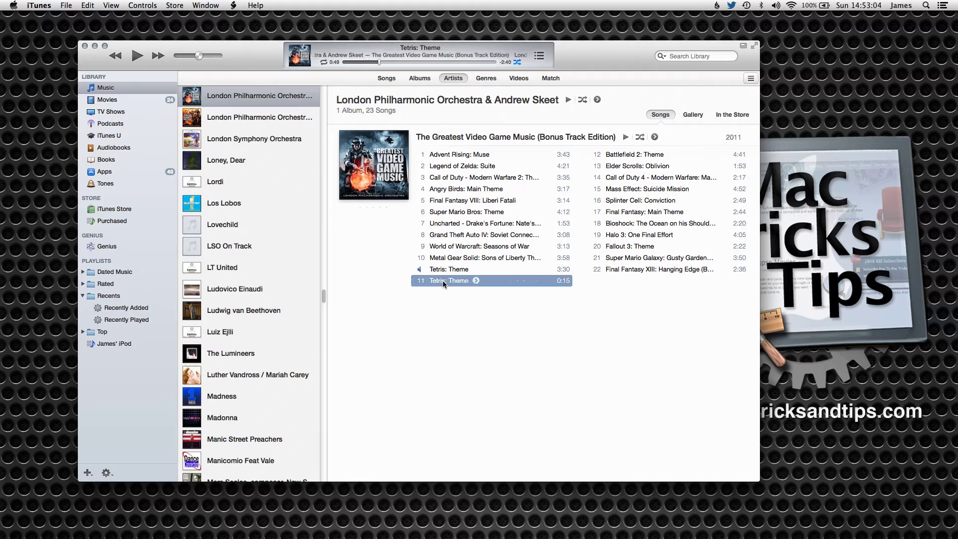
right_click(442, 280)
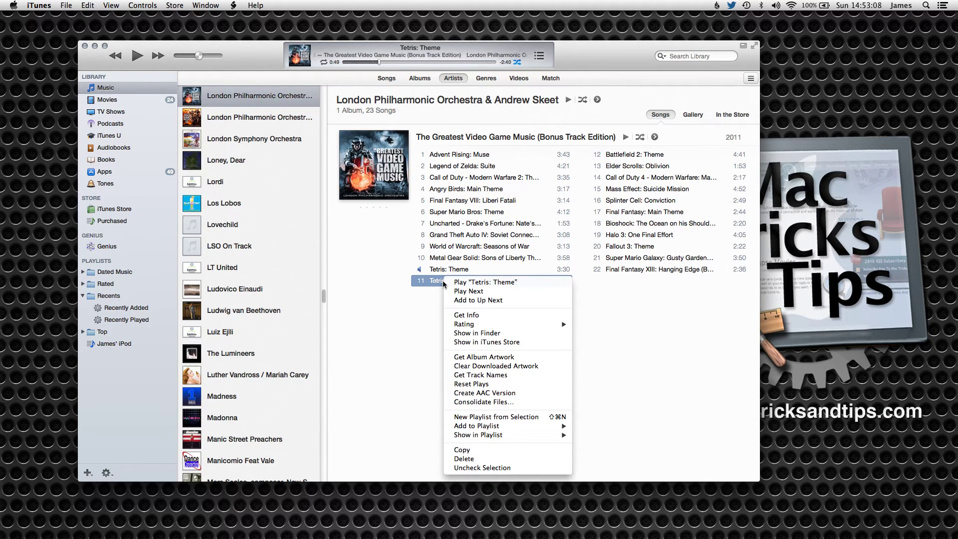
click(488, 337)
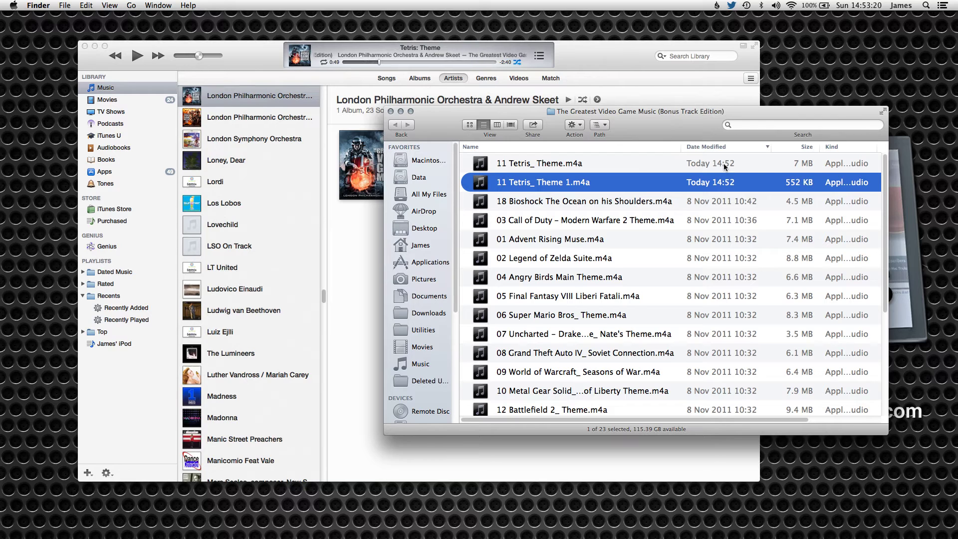
- Rename the short file 11 Tetris_ Theme 1.m4a as 11 Tetris_ Theme 1.m4r and confirm the extension change
click(763, 168)
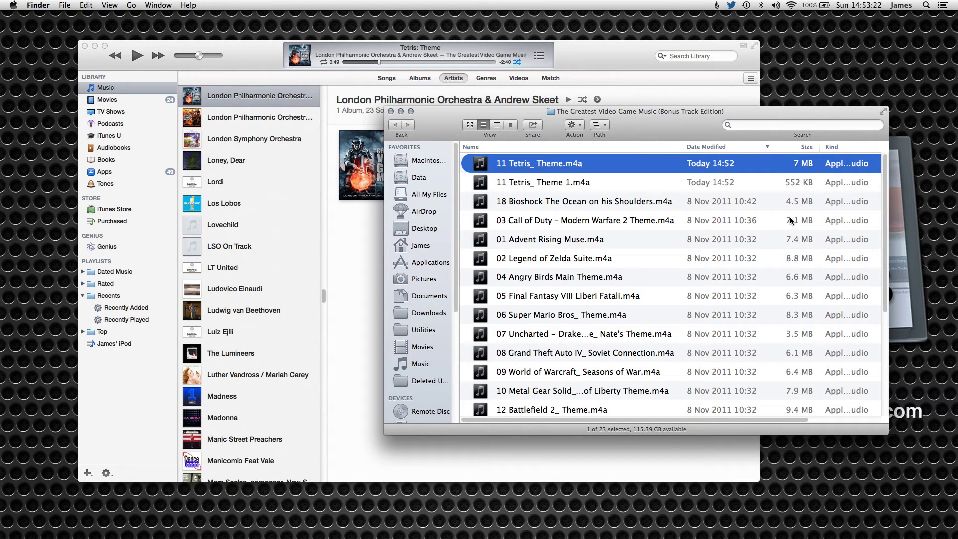
key(Down)
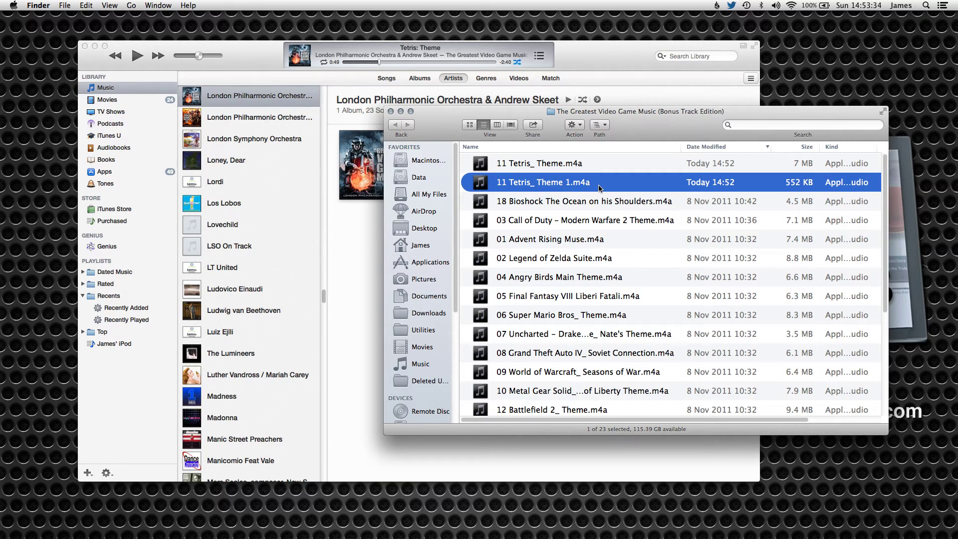
key(Return)
key(Right)
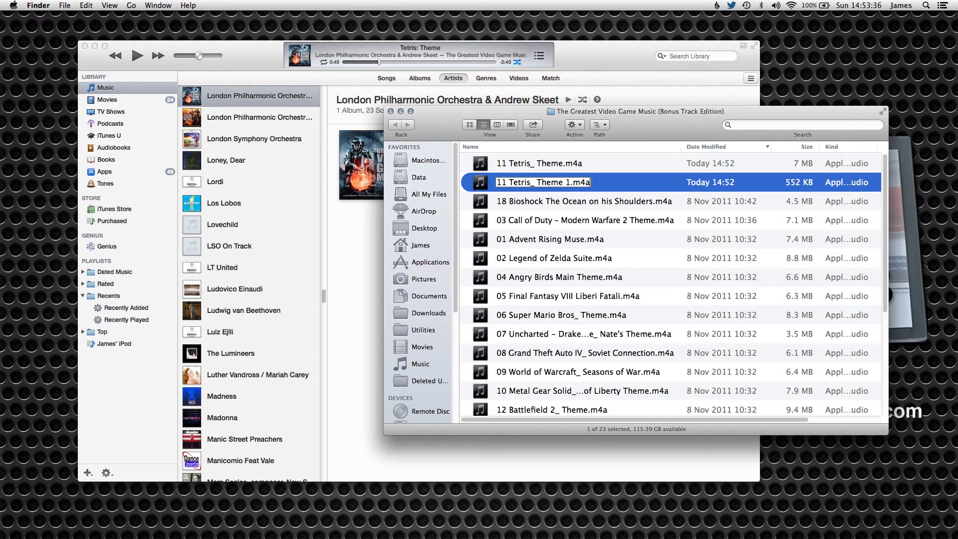
key(BackSpace)
text(r)
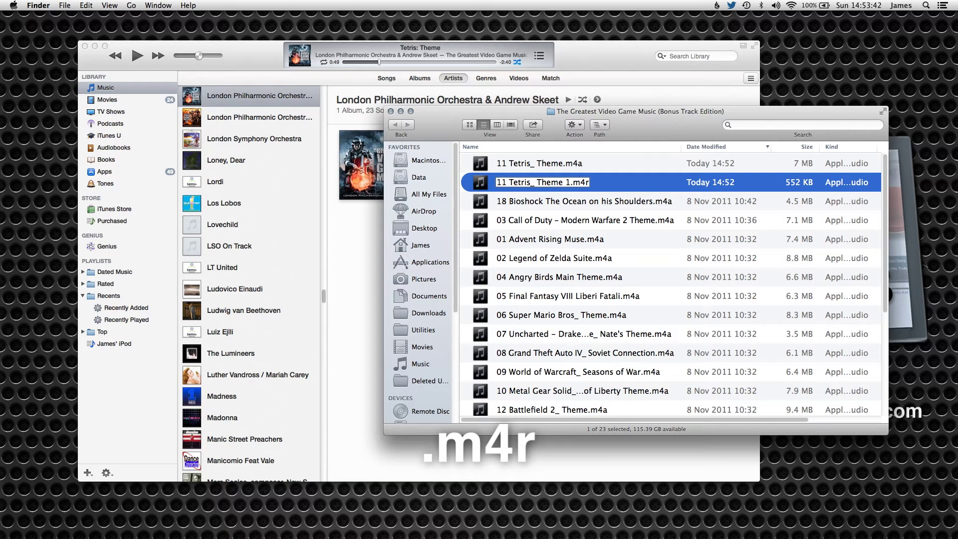
key(Return)
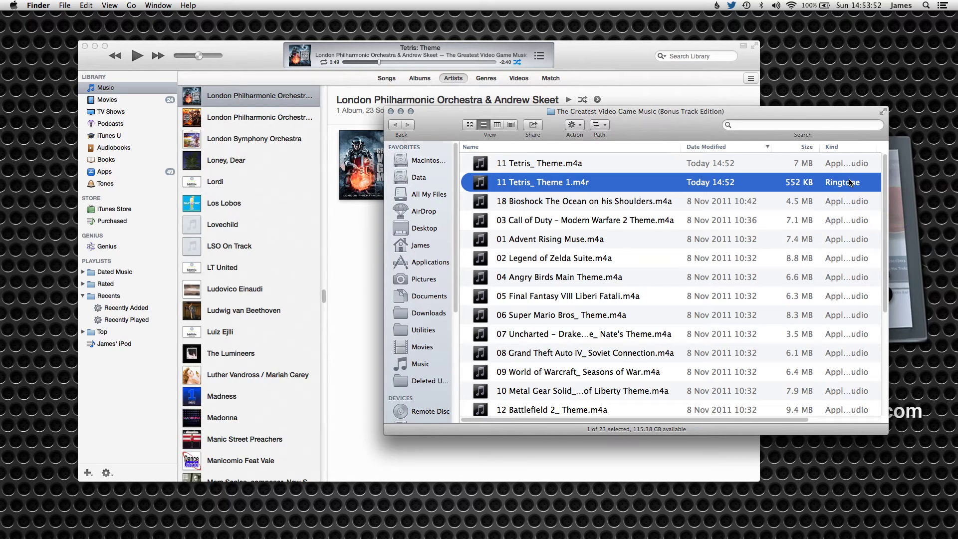
- Inspect the file kind and details of 11 Tetris_ Theme 1.m4r in its Finder info, then close it
right_click(596, 186)
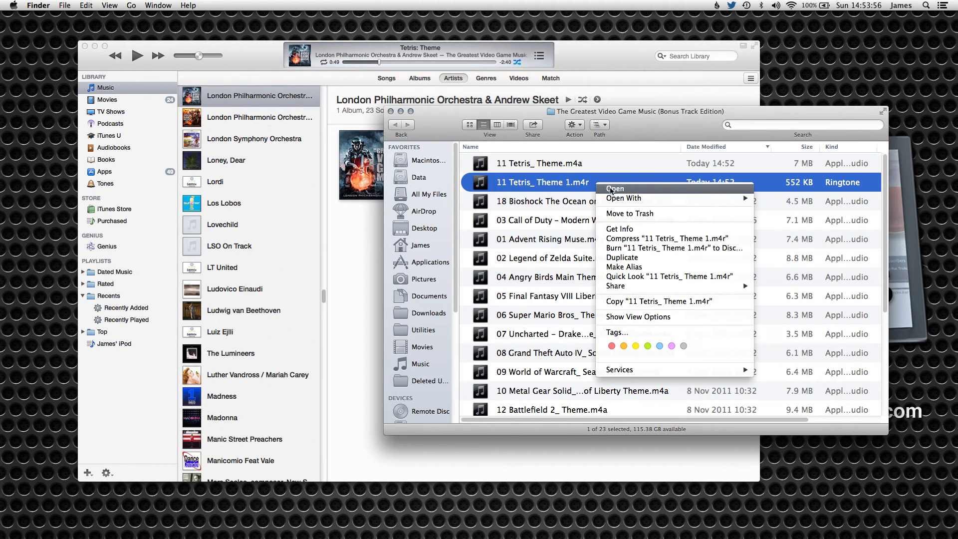
click(642, 232)
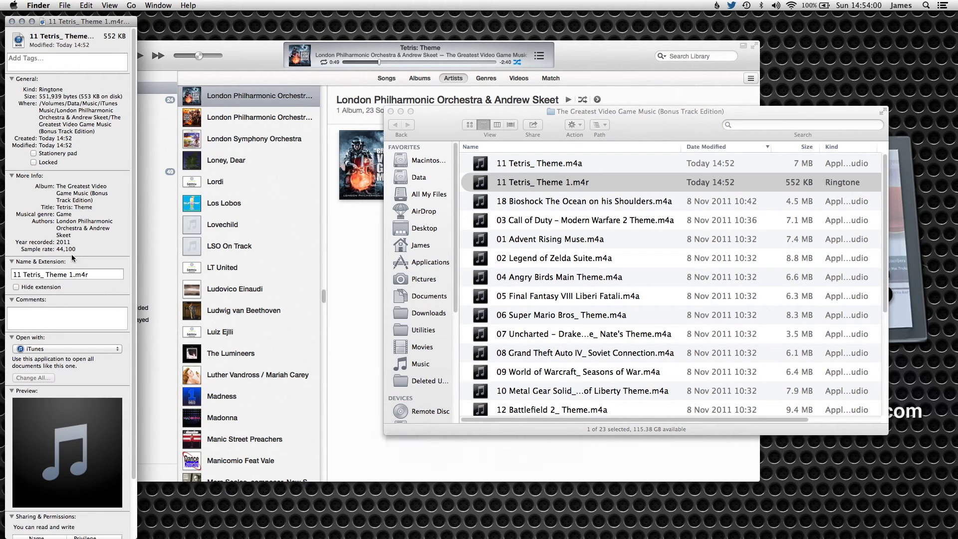
click(12, 22)
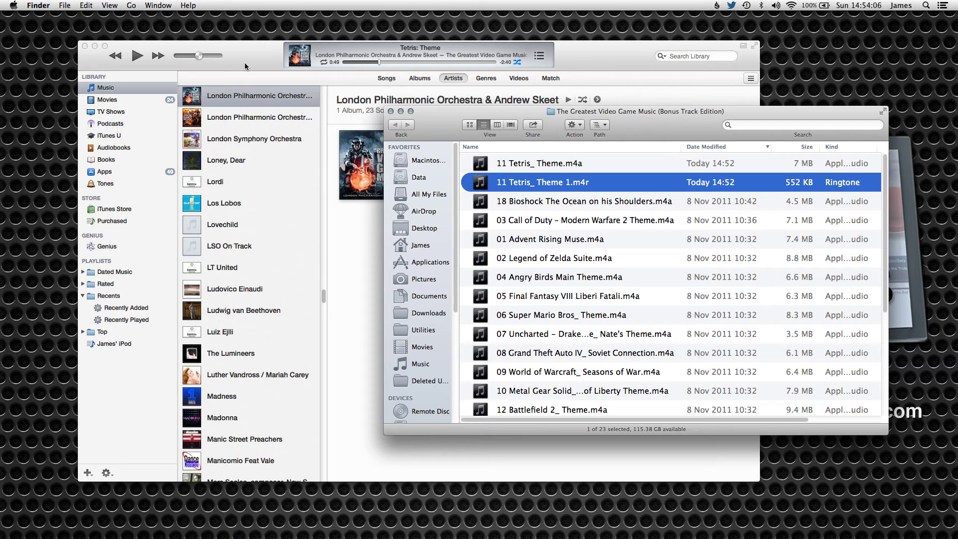
- Switch to iTunes and delete the 0:15 Tetris: Theme version from the library, keeping its file in the media folder
drag(244, 62, 243, 53)
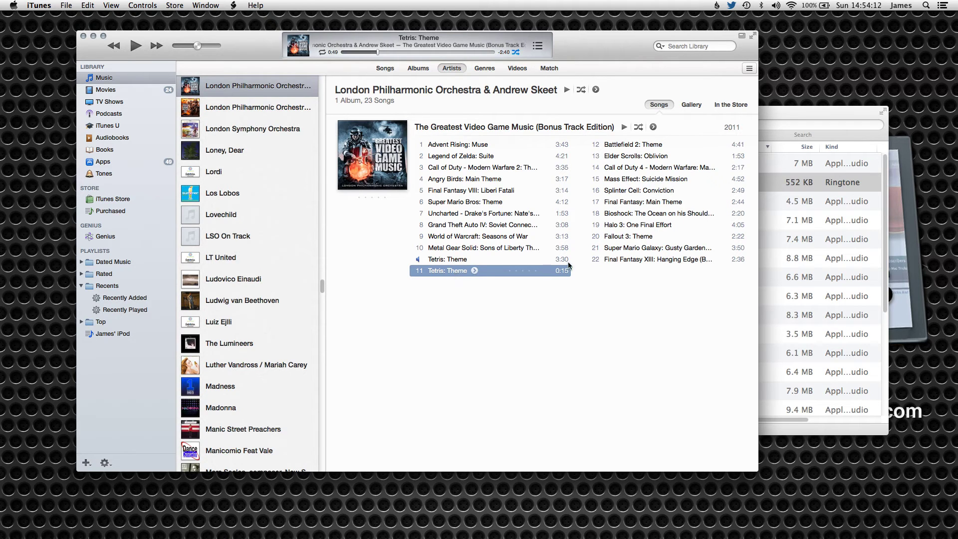
right_click(446, 272)
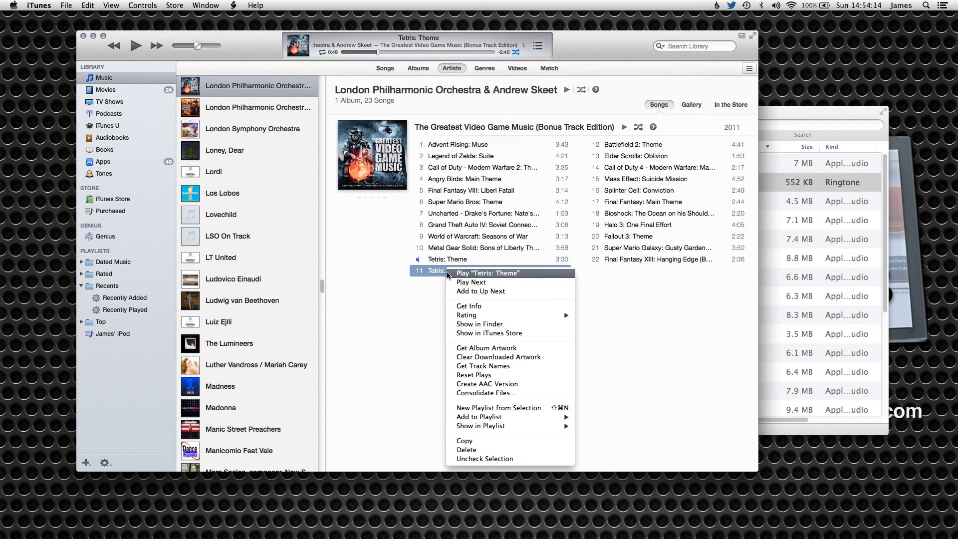
click(477, 451)
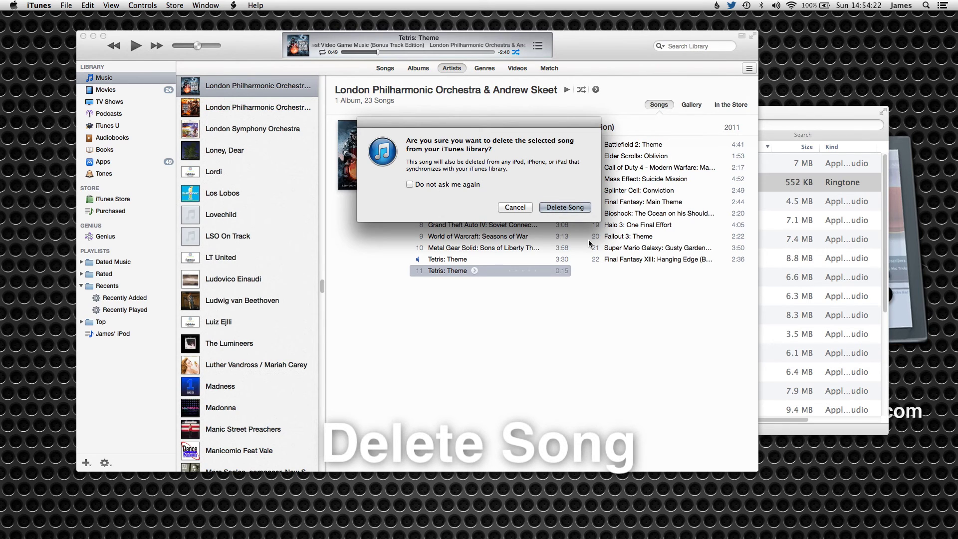
click(570, 207)
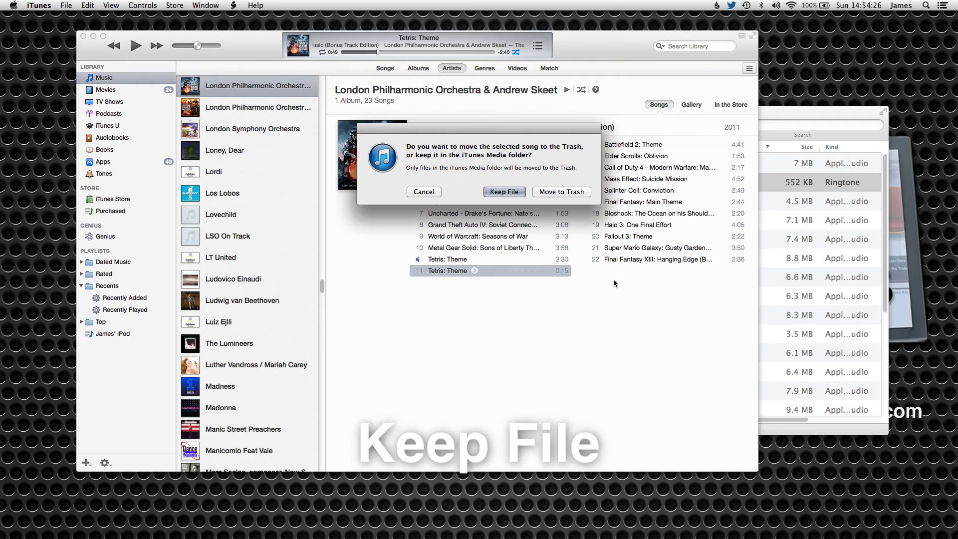
click(499, 192)
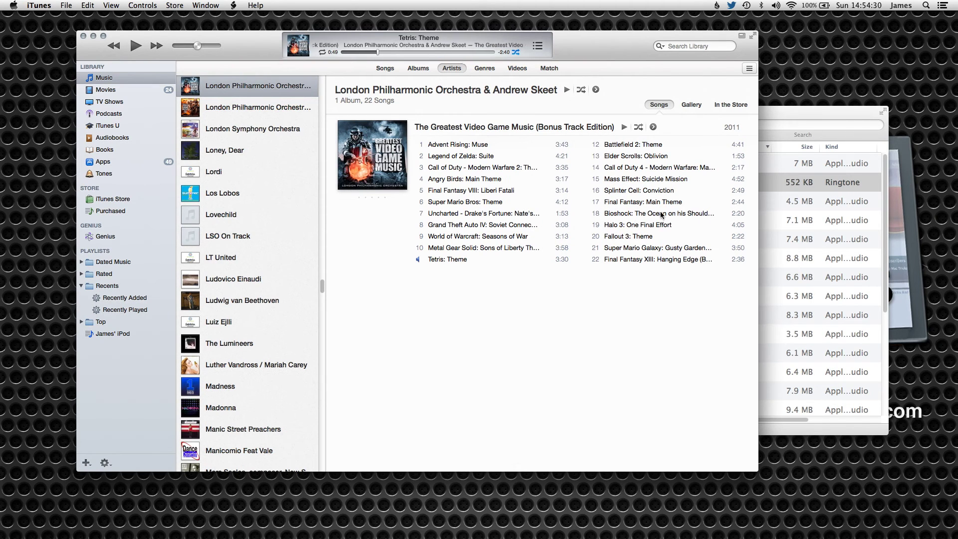
- Open 11 Tetris_ Theme 1.m4r from Finder in iTunes, pause its playback, and select Tetris: Theme in the Tones library
click(834, 113)
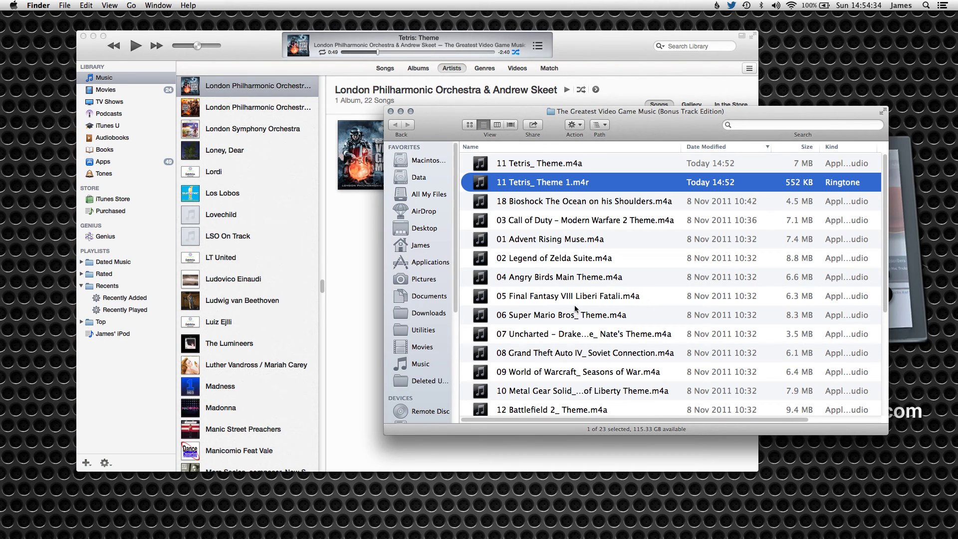
double_click(599, 184)
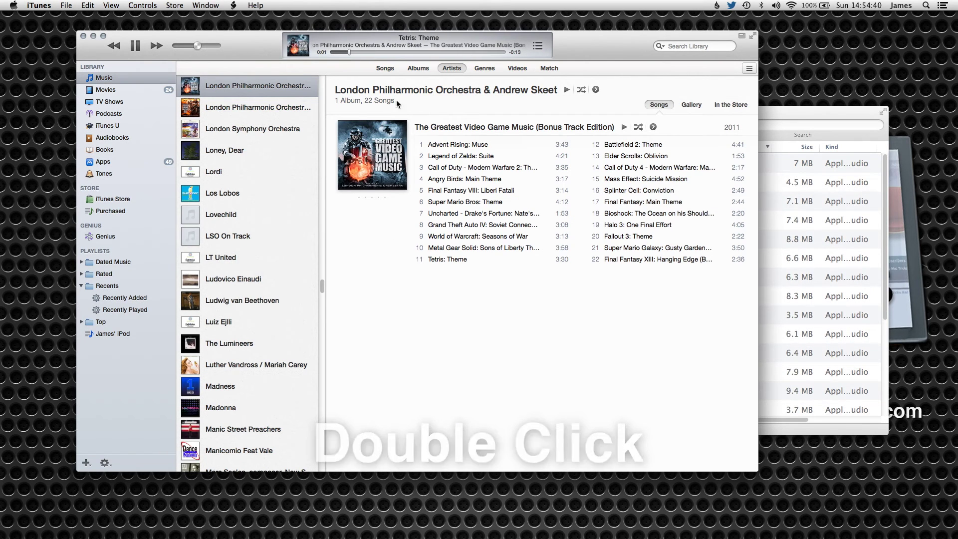
click(135, 46)
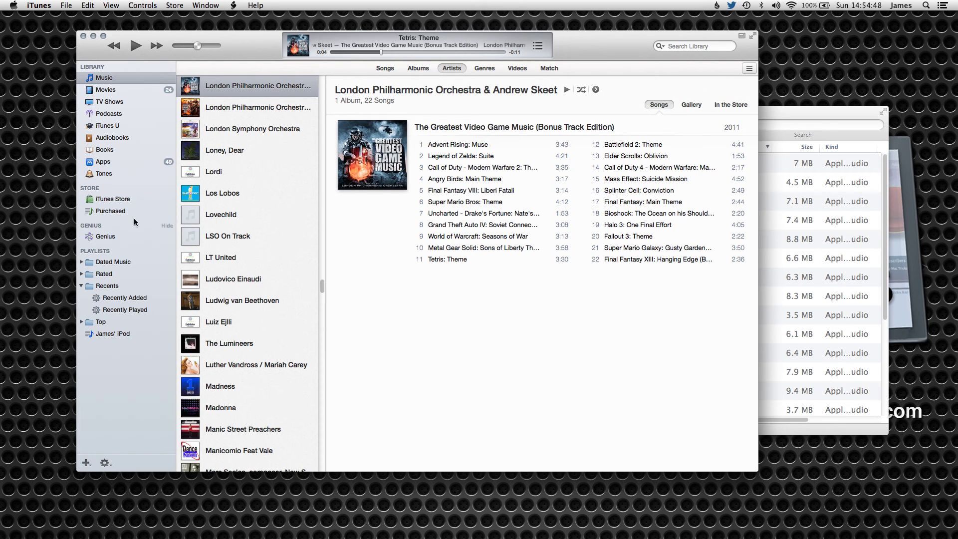
click(106, 175)
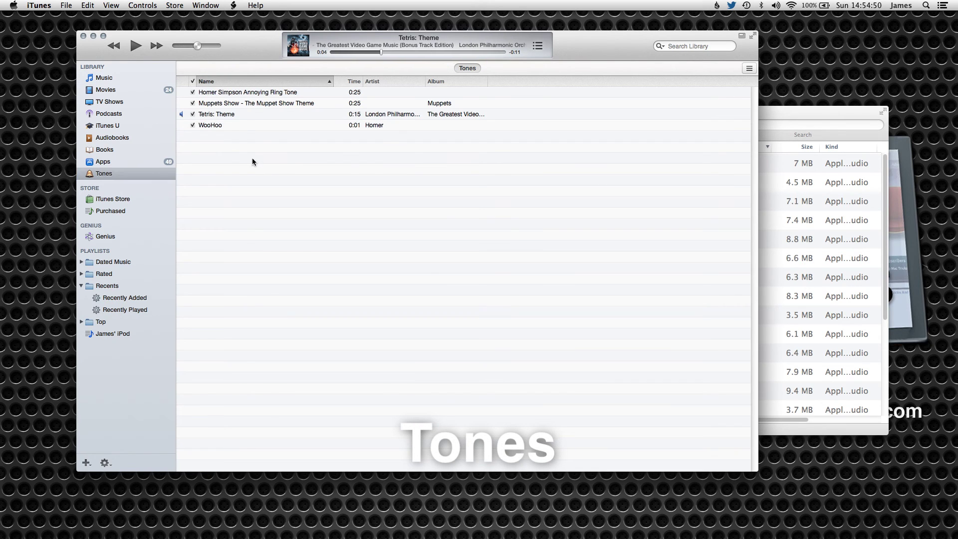
click(247, 114)
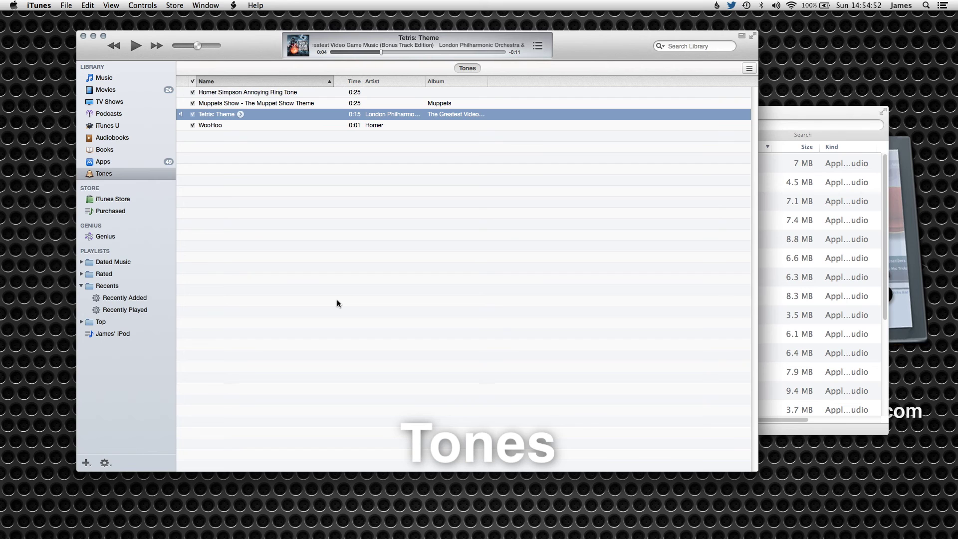